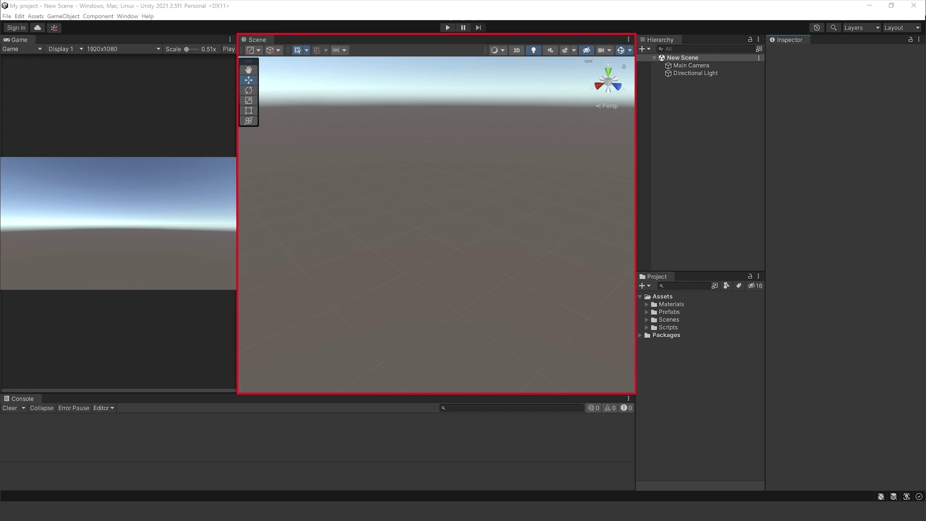
# - Add a Cube object to the New Scene from the Hierarchy's 3D Object menu
pyautogui.rightClick(677, 103)
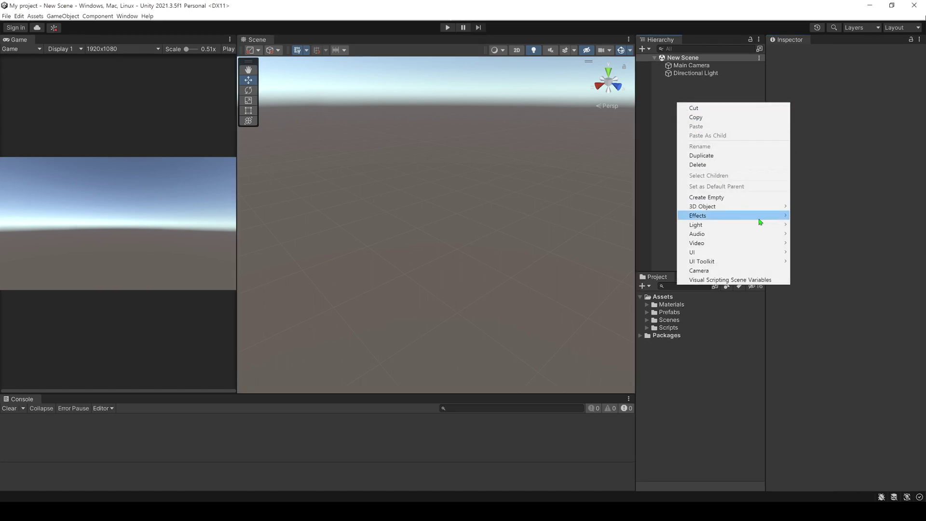
pyautogui.moveTo(745, 207)
pyautogui.click(803, 206)
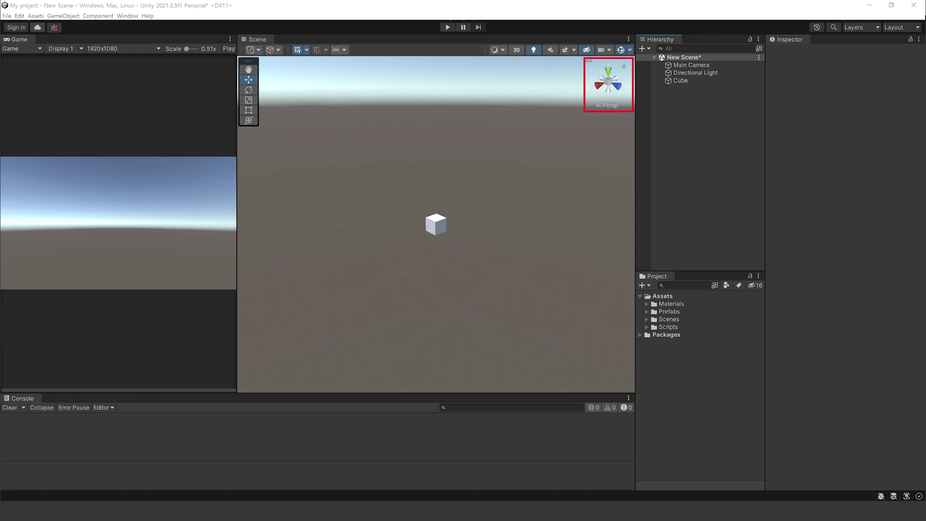
# - Look up toward the sky, then snap to the right, front and top gizmo views
pyautogui.moveTo(472, 225)
pyautogui.mouseDown(button='right')
pyautogui.moveTo(498, 116)
pyautogui.moveTo(512, 204)
pyautogui.mouseUp(button='right')
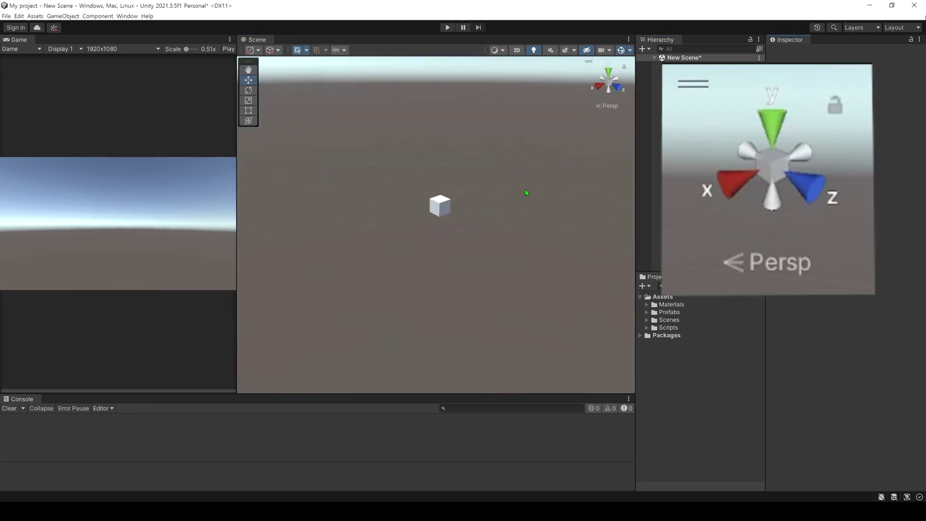
pyautogui.click(597, 88)
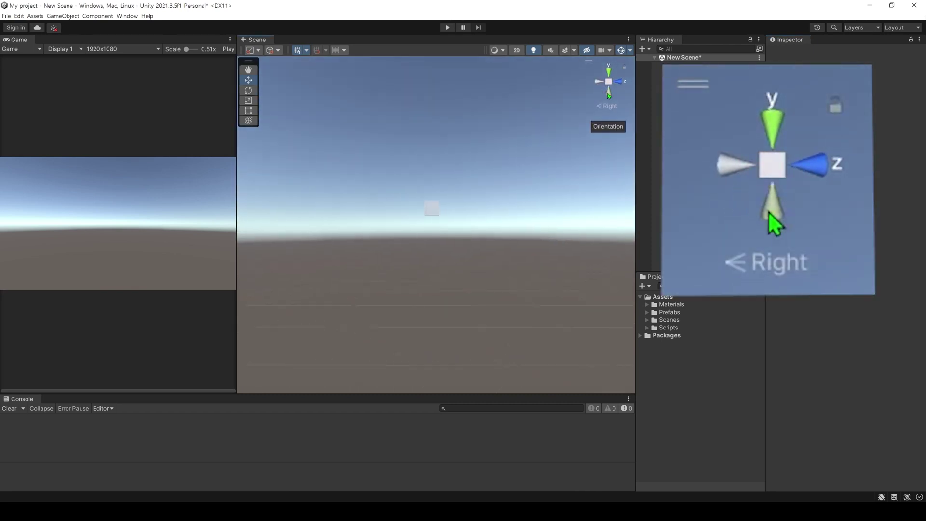
pyautogui.click(620, 85)
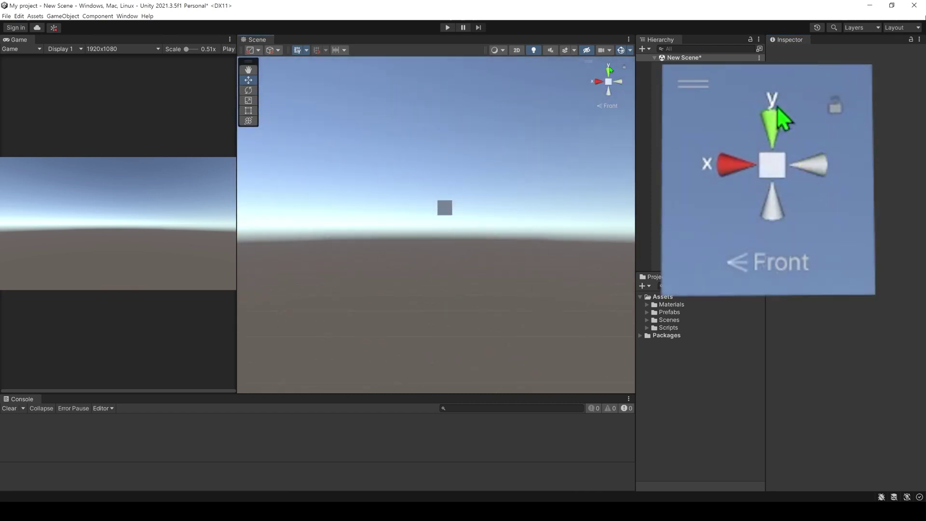
pyautogui.click(610, 69)
# - Orbit to a tilted view of the cube, zoom out, and toggle isometric then back to perspective
pyautogui.moveTo(538, 176)
pyautogui.keyDown('alt'); pyautogui.mouseDown()
pyautogui.moveTo(399, 280)
pyautogui.moveTo(521, 308)
pyautogui.mouseUp(); pyautogui.keyUp('alt')
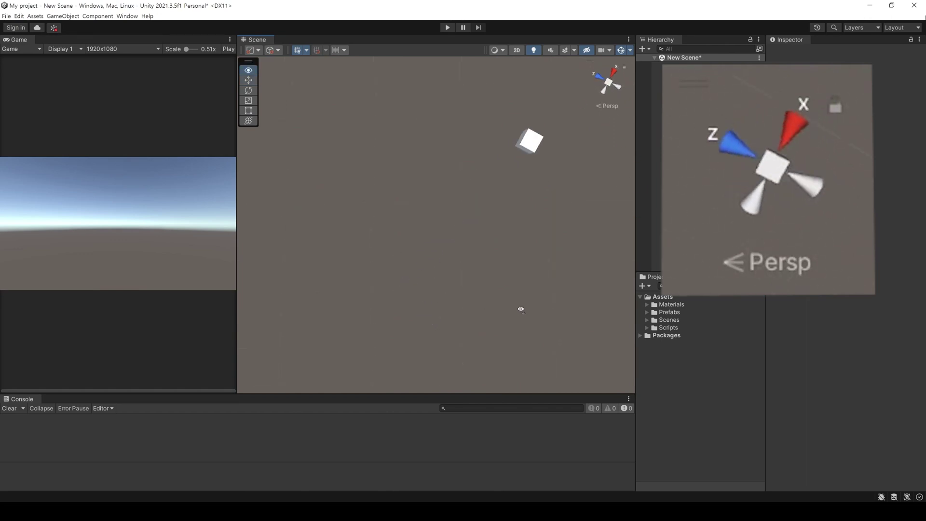
pyautogui.scroll(-3, 254, 213)
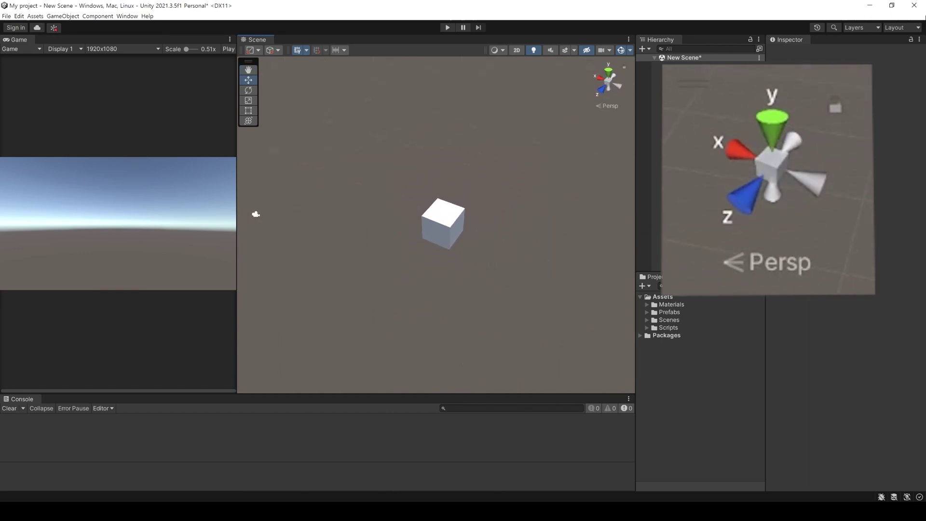
pyautogui.click(617, 111)
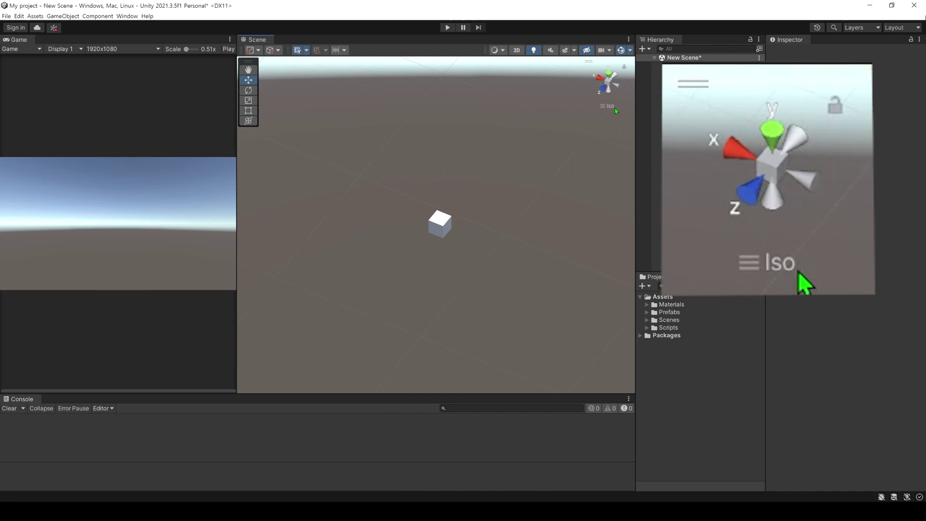
pyautogui.click(616, 111)
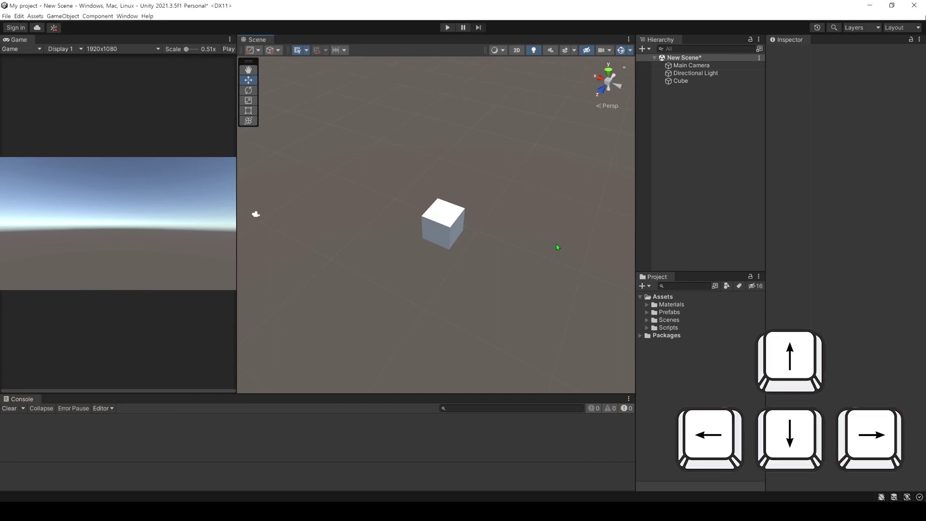
# - Move the Scene camera forward, back, left and right around the cube with the arrow keys
pyautogui.press('Up')
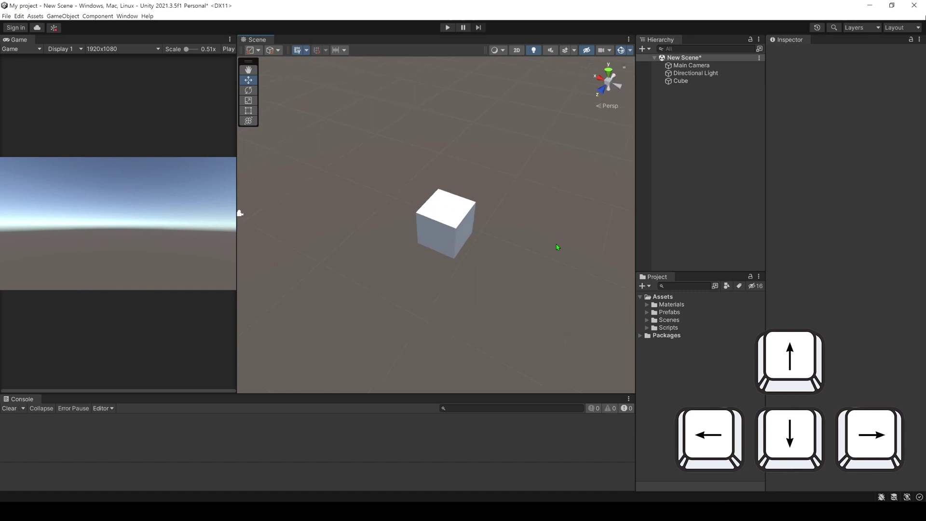
pyautogui.press('Down')
pyautogui.press('Down')
pyautogui.press('Left')
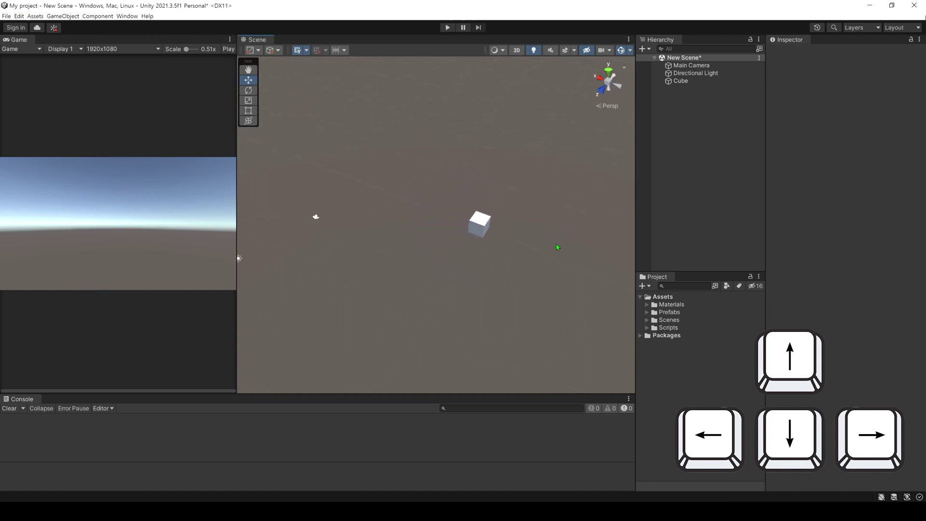
pyautogui.press('Right')
pyautogui.press('Left')
pyautogui.press('Right')
pyautogui.press('Up')
pyautogui.press('Down')
pyautogui.press('Left')
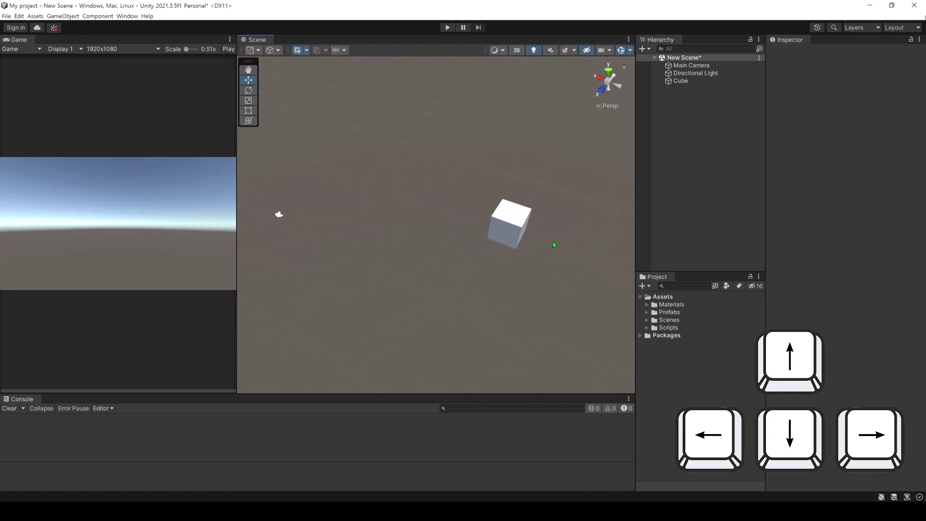
pyautogui.press('Right')
# - Move faster with Shift+arrows until the cube sits small near centre, then select the Hand tool
pyautogui.press('Right')
pyautogui.press('Left')
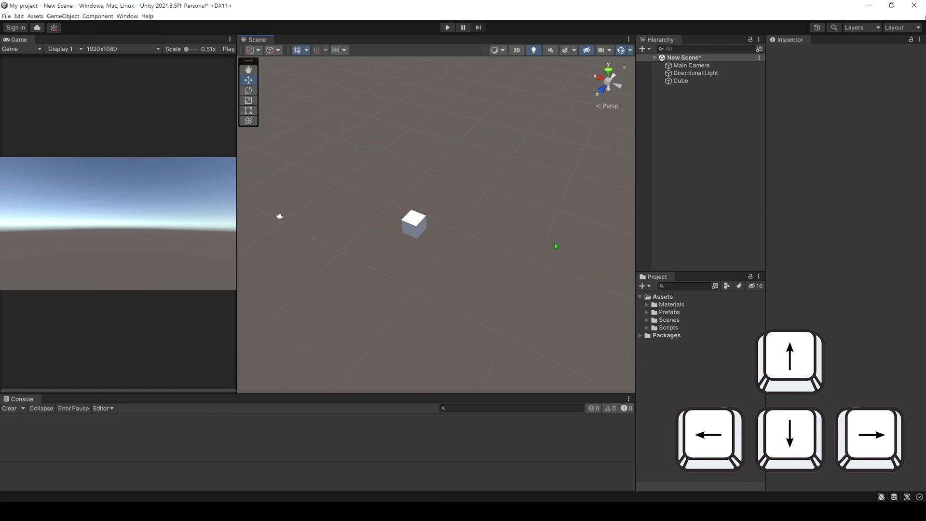
pyautogui.hotkey('shift', 'Up')
pyautogui.hotkey('shift', 'Down')
pyautogui.press('Left')
pyautogui.press('Right')
pyautogui.press('Up')
pyautogui.press('Left')
pyautogui.press('Right')
pyautogui.press('Left')
pyautogui.press('Down')
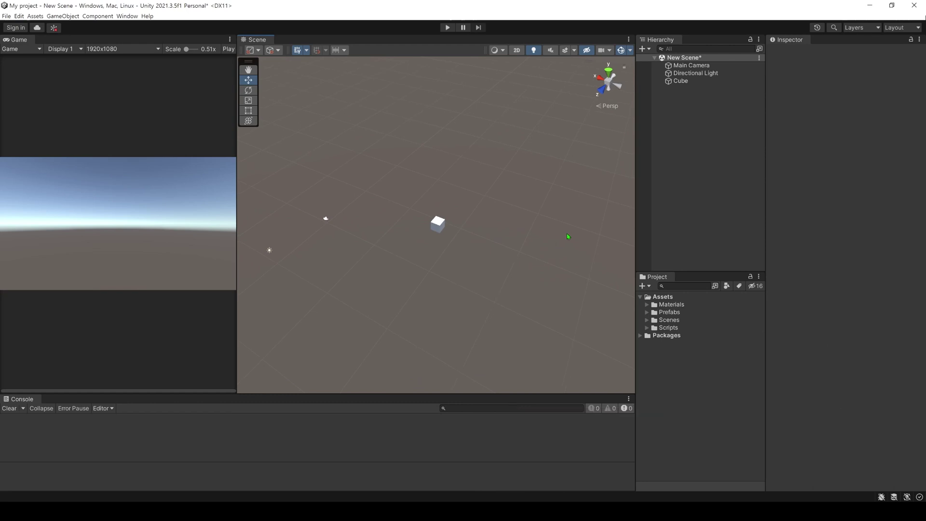
pyautogui.press('q')
# - Pan the cube to the right, orbit around it, then zoom out and back in
pyautogui.moveTo(377, 138)
pyautogui.mouseDown()
pyautogui.moveTo(644, 237)
pyautogui.moveTo(336, 91)
pyautogui.moveTo(360, 291)
pyautogui.moveTo(531, 188)
pyautogui.moveTo(379, 165)
pyautogui.moveTo(422, 313)
pyautogui.moveTo(533, 248)
pyautogui.mouseUp()
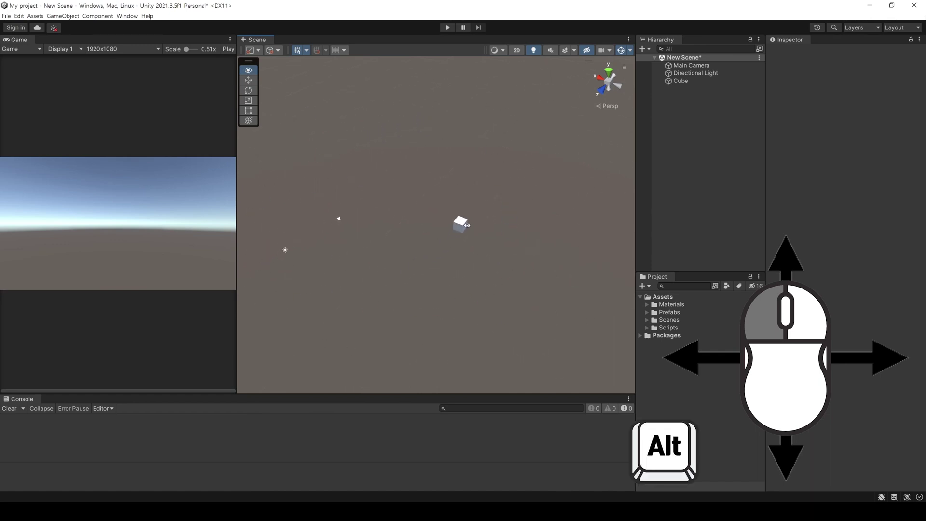
pyautogui.moveTo(534, 248)
pyautogui.keyDown('alt'); pyautogui.mouseDown()
pyautogui.moveTo(339, 235)
pyautogui.moveTo(502, 345)
pyautogui.moveTo(339, 232)
pyautogui.moveTo(275, 290)
pyautogui.moveTo(440, 56)
pyautogui.moveTo(449, 377)
pyautogui.moveTo(304, 259)
pyautogui.moveTo(558, 332)
pyautogui.moveTo(685, 213)
pyautogui.moveTo(485, 208)
pyautogui.mouseUp(); pyautogui.keyUp('alt')
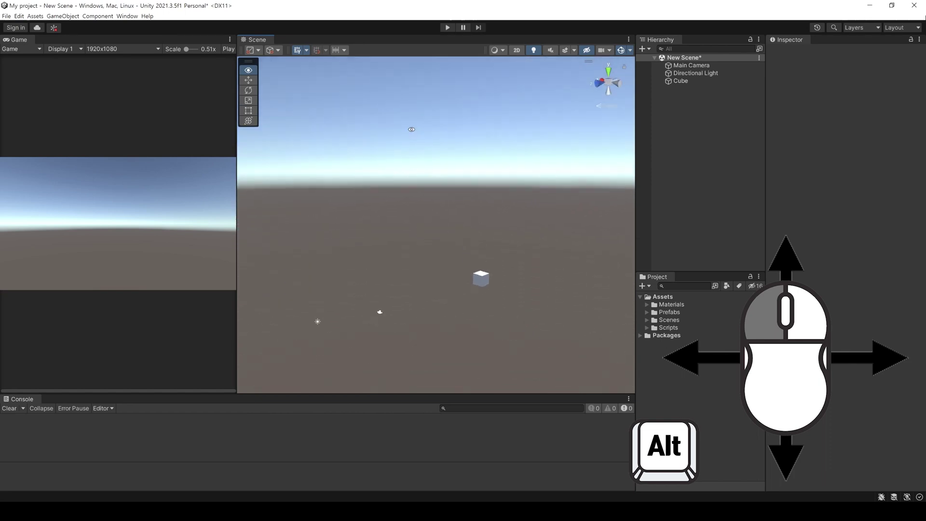
pyautogui.moveTo(485, 208)
pyautogui.keyDown('alt'); pyautogui.mouseDown(button='right')
pyautogui.moveTo(277, 250)
pyautogui.moveTo(241, 278)
pyautogui.mouseUp(button='right'); pyautogui.keyUp('alt')
pyautogui.keyDown('alt'); pyautogui.moveTo(82, 289); pyautogui.dragTo(130, 246, button='right'); pyautogui.keyUp('alt')
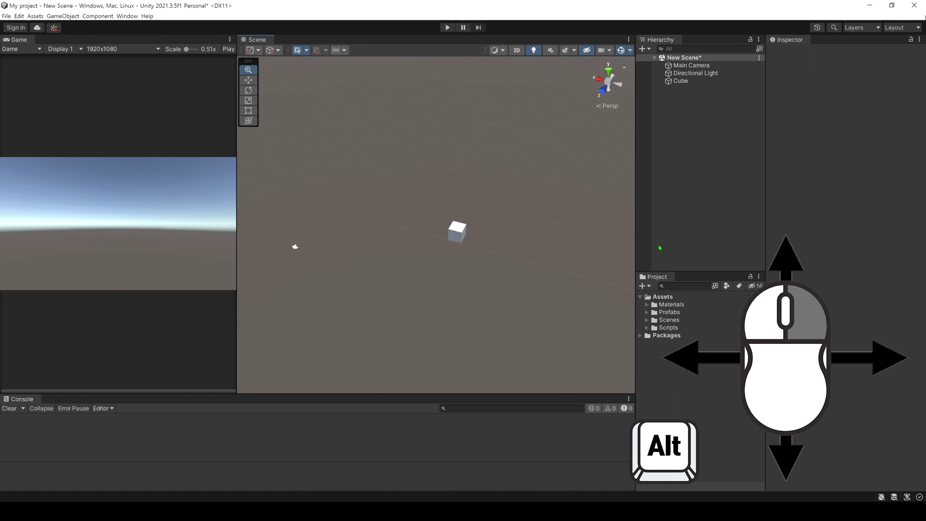
pyautogui.keyDown('alt'); pyautogui.moveTo(129, 247); pyautogui.dragTo(642, 300, button='right'); pyautogui.keyUp('alt')
# - Zoom with the scroll wheel, shift the view to show more grid, and orbit to tilt it
pyautogui.scroll(1, 548, 244)
pyautogui.scroll(2, 570, 265)
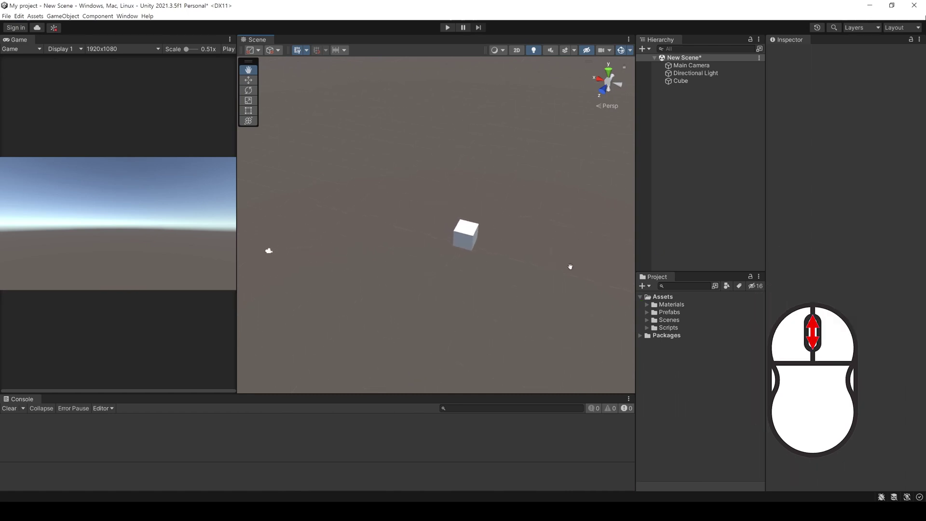
pyautogui.scroll(-2, 577, 298)
pyautogui.keyDown('ctrl'); pyautogui.moveTo(578, 297); pyautogui.dragTo(569, 286); pyautogui.keyUp('ctrl')
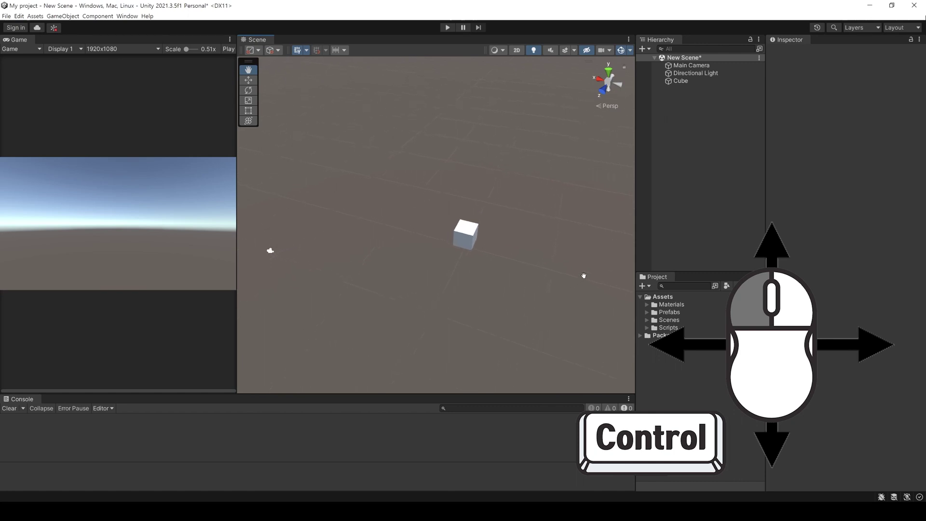
pyautogui.moveTo(594, 261)
pyautogui.keyDown('alt'); pyautogui.keyDown('shift'); pyautogui.mouseDown()
pyautogui.moveTo(571, 207)
pyautogui.moveTo(599, 221)
pyautogui.moveTo(569, 201)
pyautogui.moveTo(614, 273)
pyautogui.moveTo(455, 145)
pyautogui.moveTo(532, 109)
pyautogui.moveTo(573, 232)
pyautogui.moveTo(411, 138)
pyautogui.moveTo(560, 116)
pyautogui.moveTo(565, 246)
pyautogui.moveTo(492, 128)
pyautogui.moveTo(552, 132)
pyautogui.moveTo(449, 186)
pyautogui.moveTo(500, 144)
pyautogui.mouseUp(); pyautogui.keyUp('shift'); pyautogui.keyUp('alt')
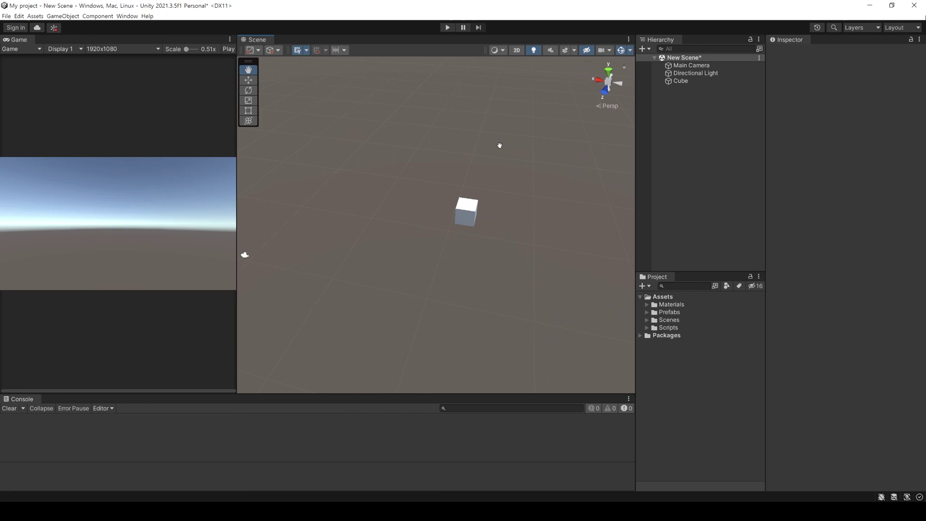
pyautogui.moveTo(545, 222); pyautogui.dragTo(543, 202, button='right')
# - Fly the camera backward and steer it up toward the sky with the cube centred
pyautogui.press('s')
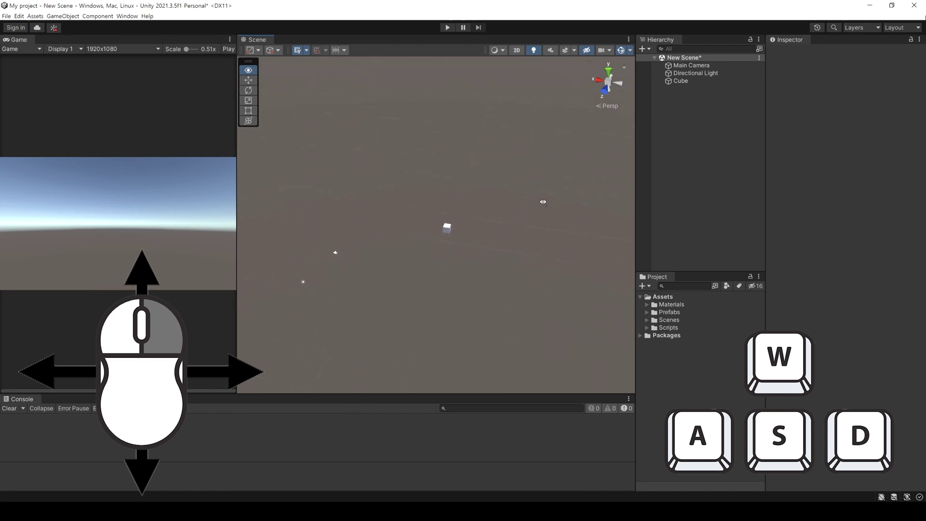
pyautogui.moveTo(543, 202); pyautogui.dragTo(584, 176, button='right')
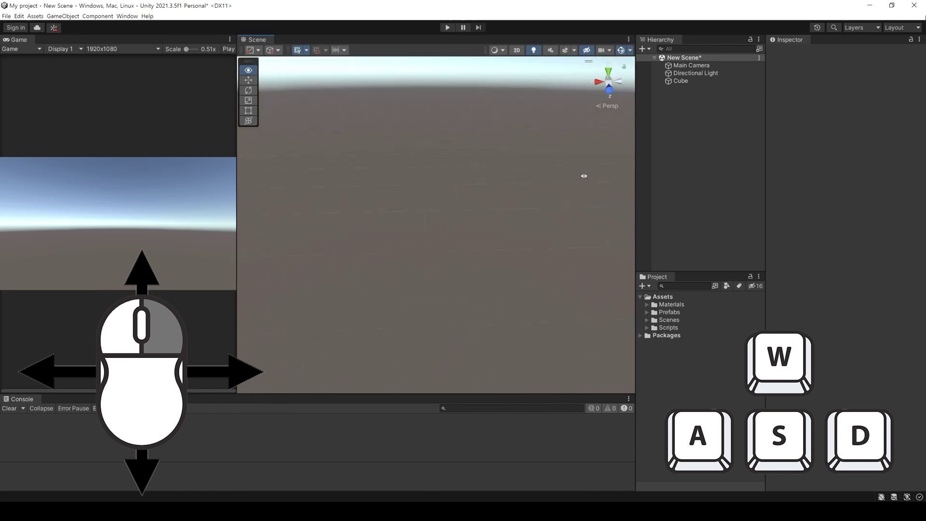
pyautogui.moveTo(584, 177)
pyautogui.mouseDown(button='right')
pyautogui.moveTo(748, 127)
pyautogui.moveTo(645, 103)
pyautogui.mouseUp(button='right')
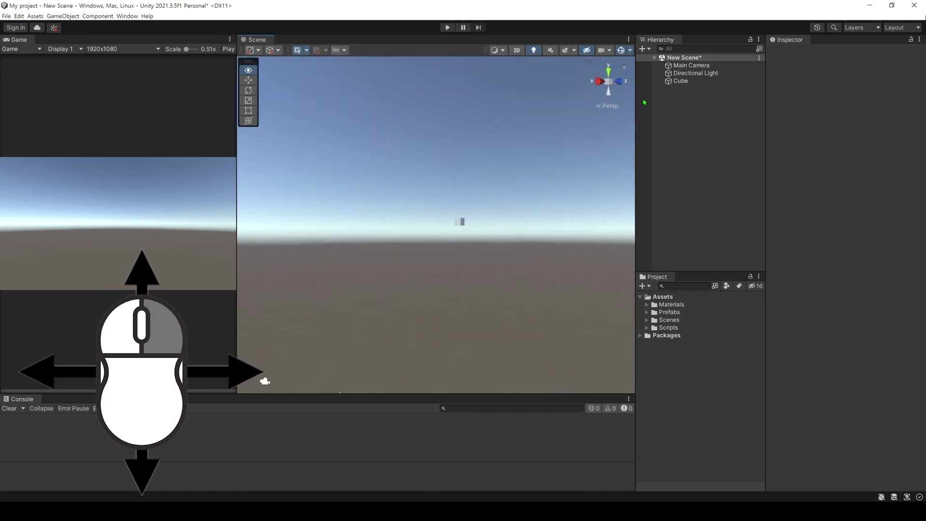
pyautogui.moveTo(644, 102)
pyautogui.mouseDown(button='right')
pyautogui.moveTo(671, 81)
pyautogui.moveTo(663, 101)
pyautogui.mouseUp(button='right')
# - Lower and raise the camera with Q and E until the cube sits low in view
pyautogui.press('q')
pyautogui.press('e')
pyautogui.press('q')
pyautogui.press('e')
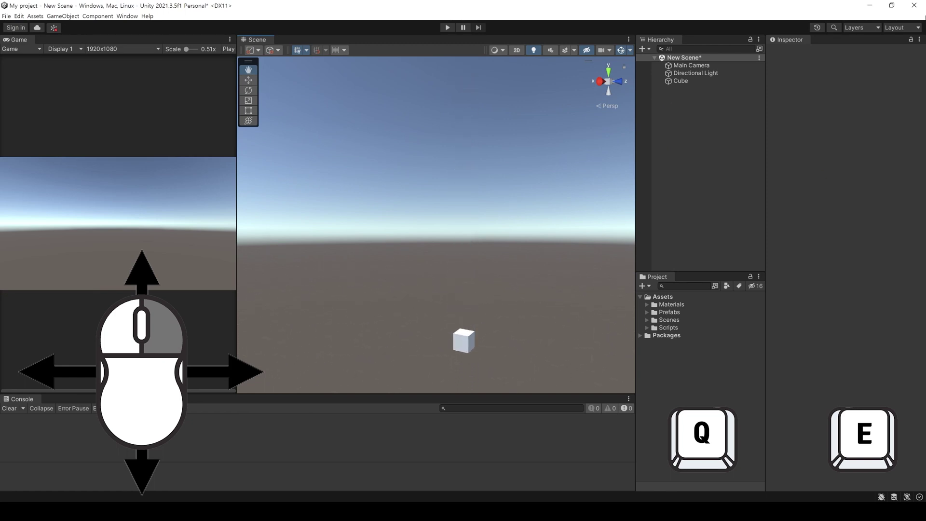